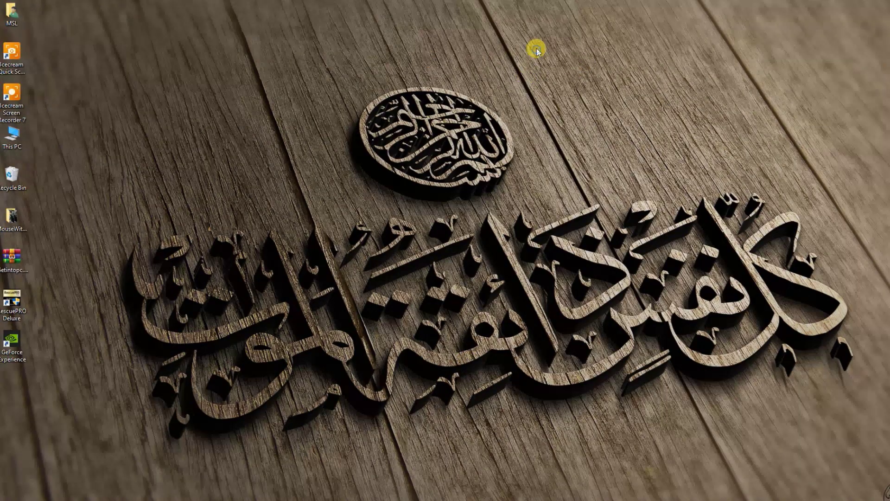
Step: Refresh the desktop repeatedly from its right-click menu
right_click(316, 37)
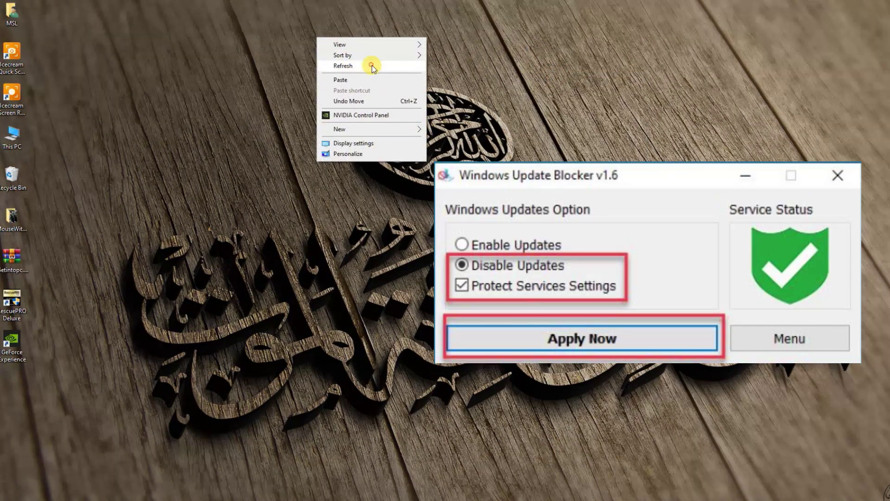
click(371, 65)
right_click(294, 63)
click(354, 91)
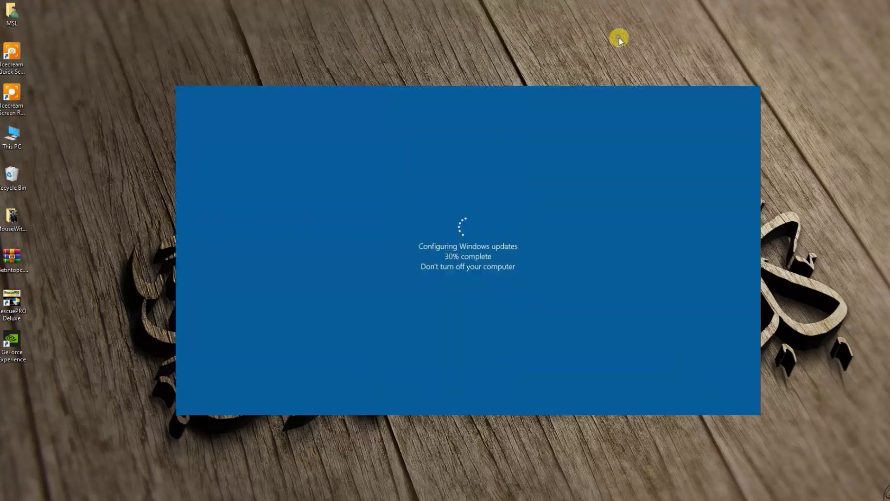
right_click(618, 38)
right_click(638, 49)
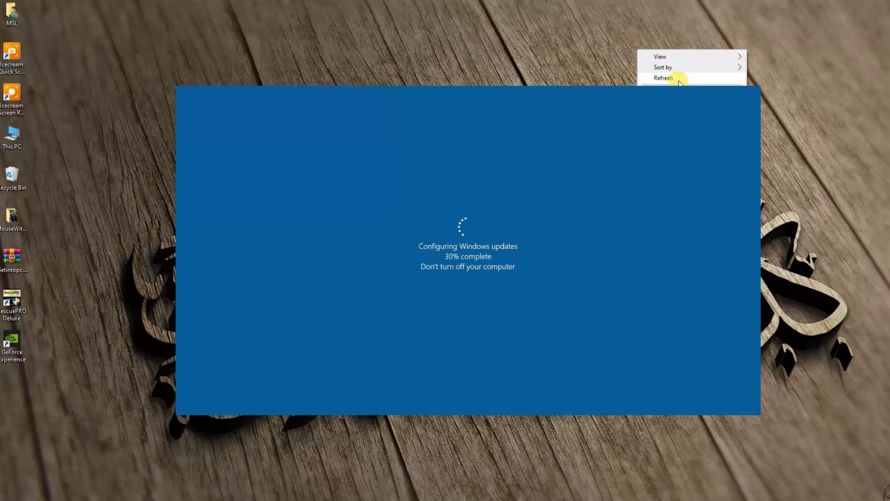
click(678, 79)
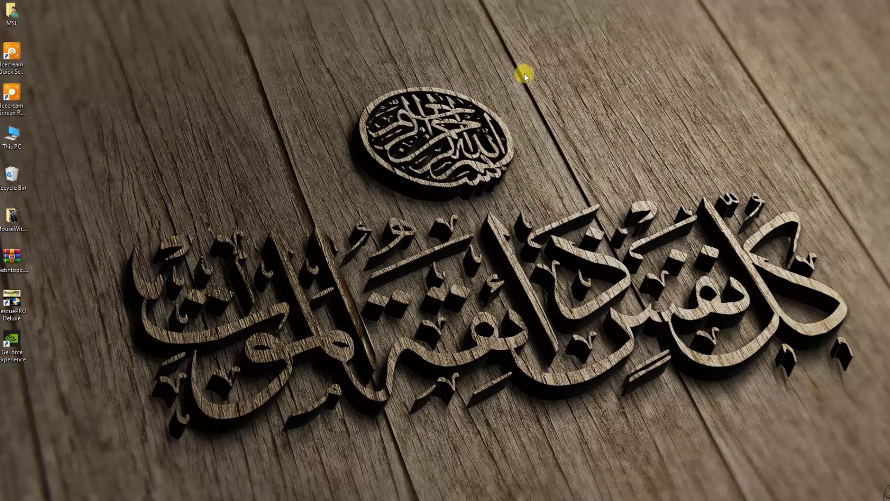
right_click(536, 48)
click(542, 80)
right_click(316, 37)
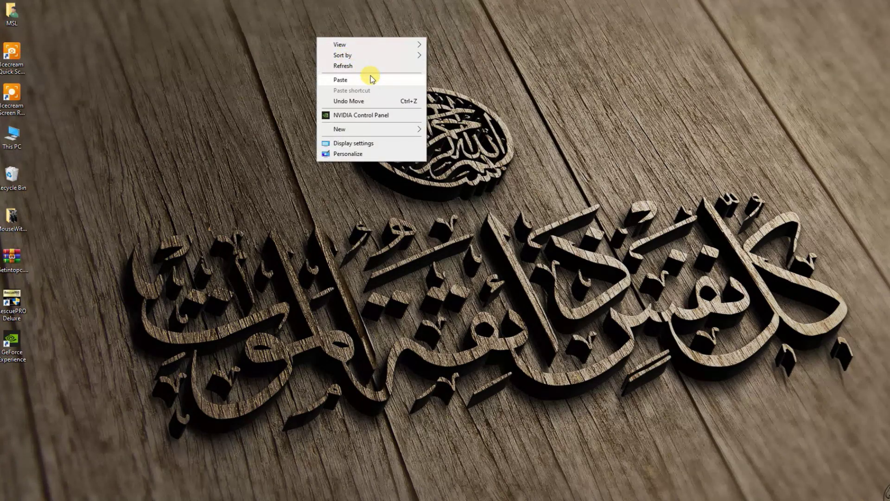
click(370, 63)
right_click(294, 62)
click(334, 87)
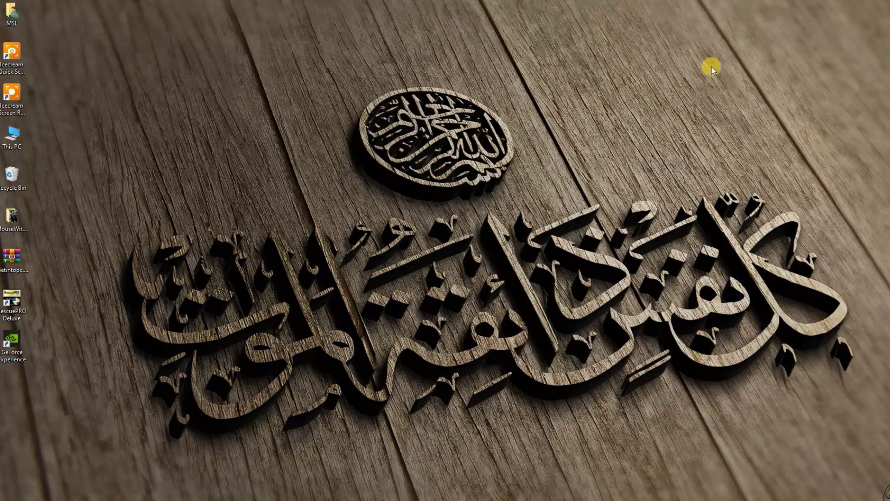
right_click(530, 47)
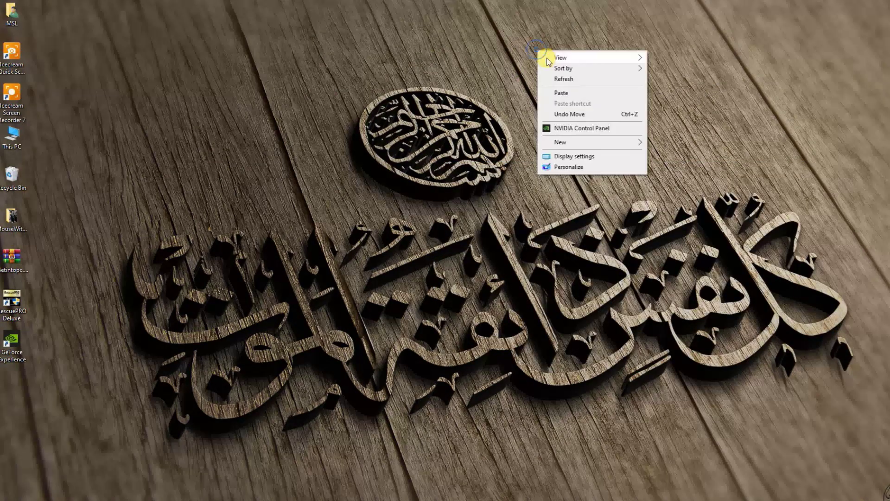
click(540, 76)
right_click(316, 37)
click(372, 65)
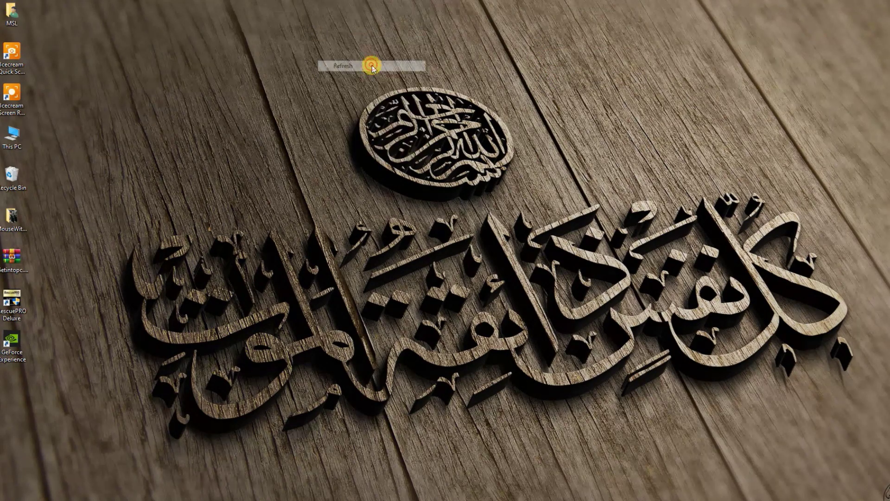
right_click(294, 62)
click(335, 93)
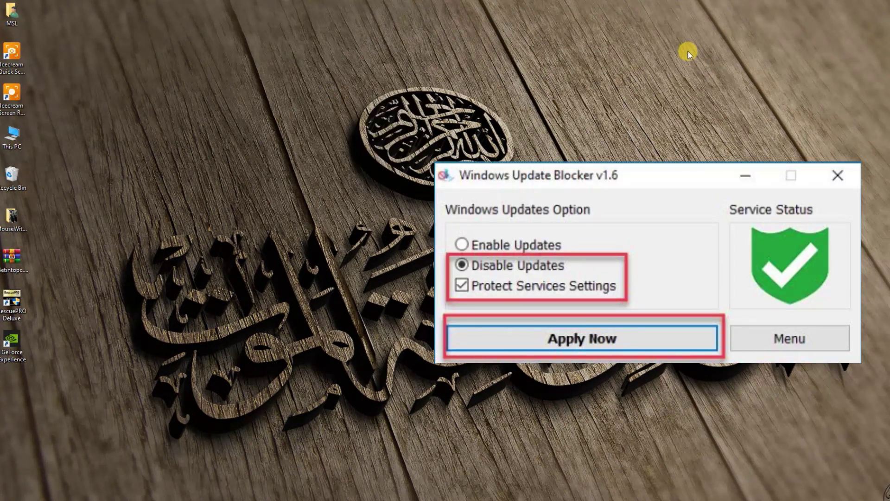
right_click(619, 37)
click(637, 66)
right_click(631, 47)
click(675, 77)
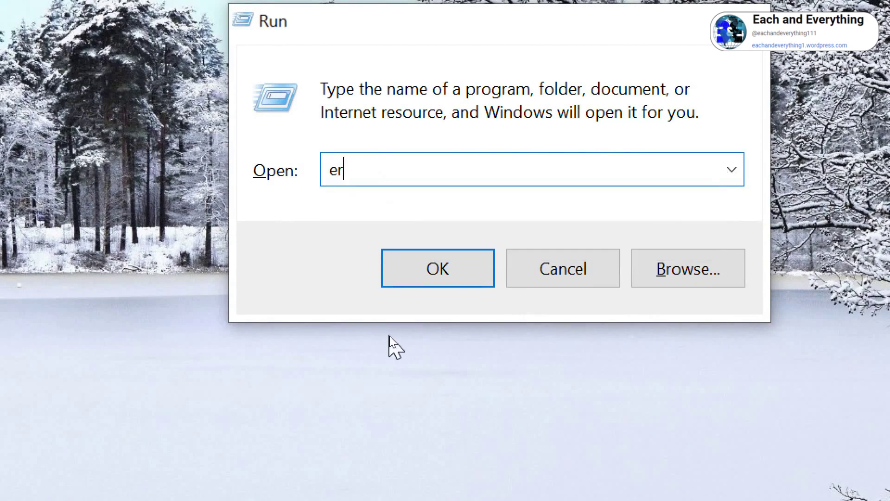
Step: Replace the Run command with services.msc via the 'ser' suggestion
key(BackSpace)
key(BackSpace)
text(ser)
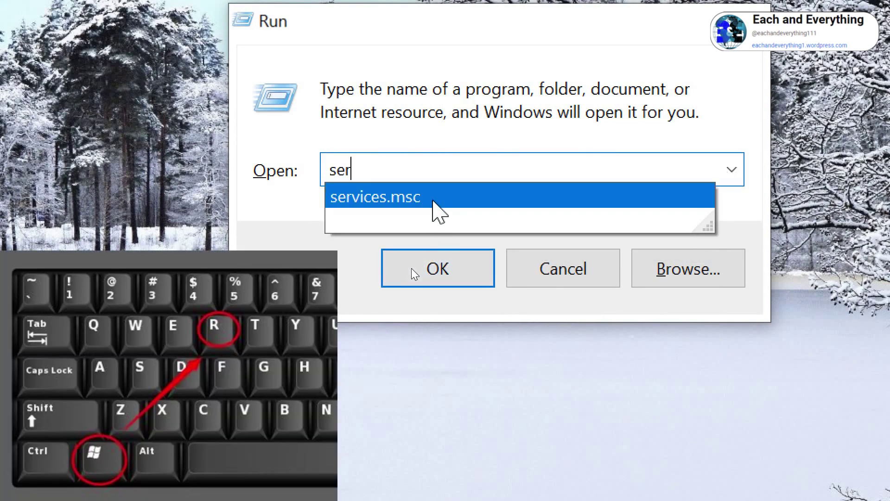
click(433, 201)
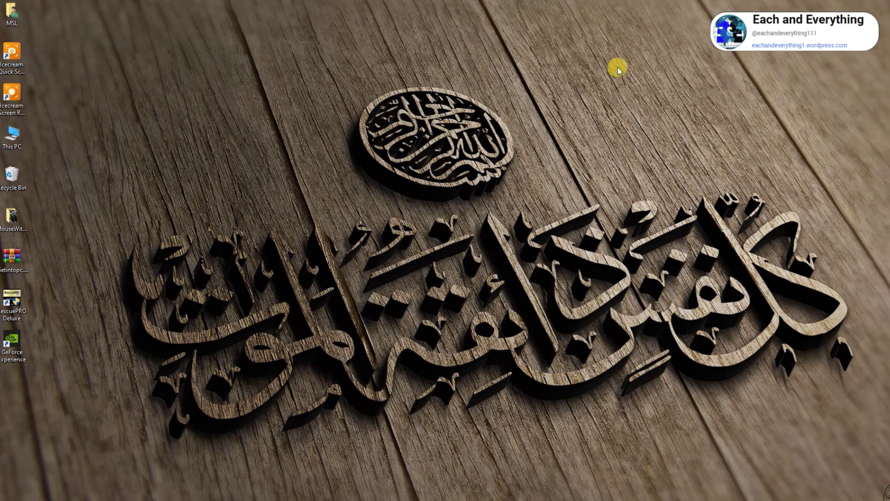
Step: Refresh the desktop twice more from its context menu
right_click(316, 37)
click(372, 65)
right_click(295, 62)
click(334, 93)
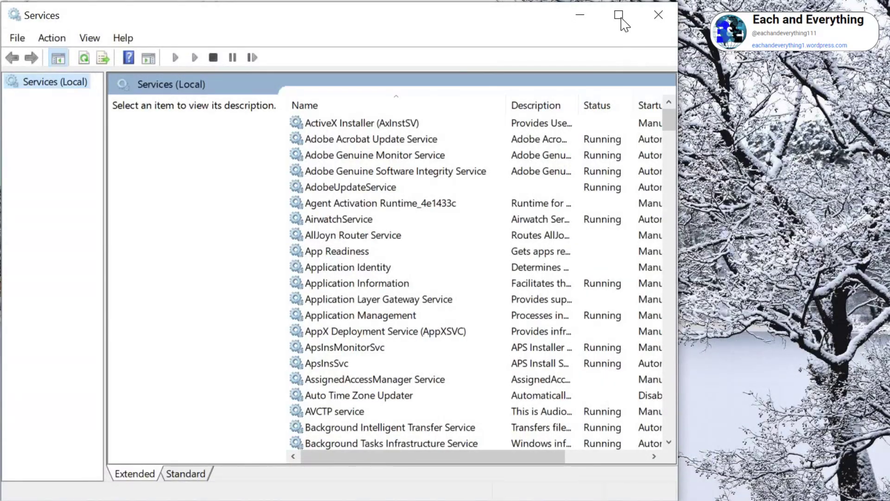
Step: Maximize Services, locate and select the Windows Update service, and bring up its context menu
click(620, 16)
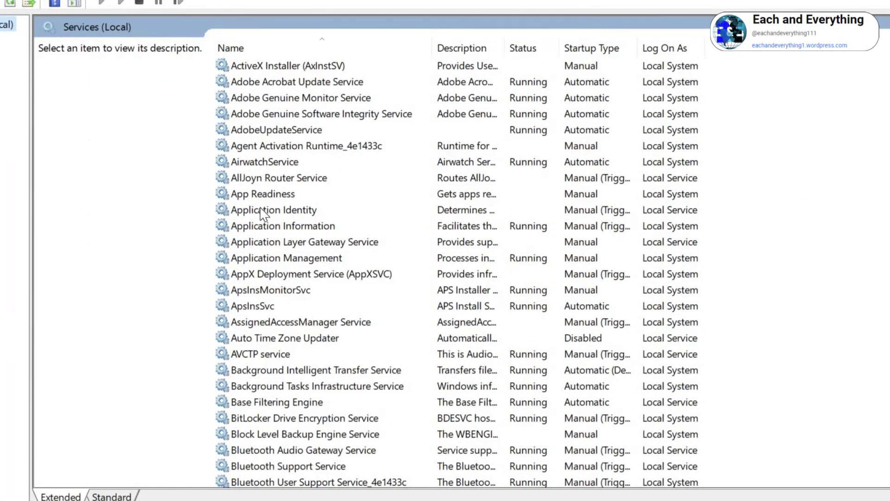
click(280, 198)
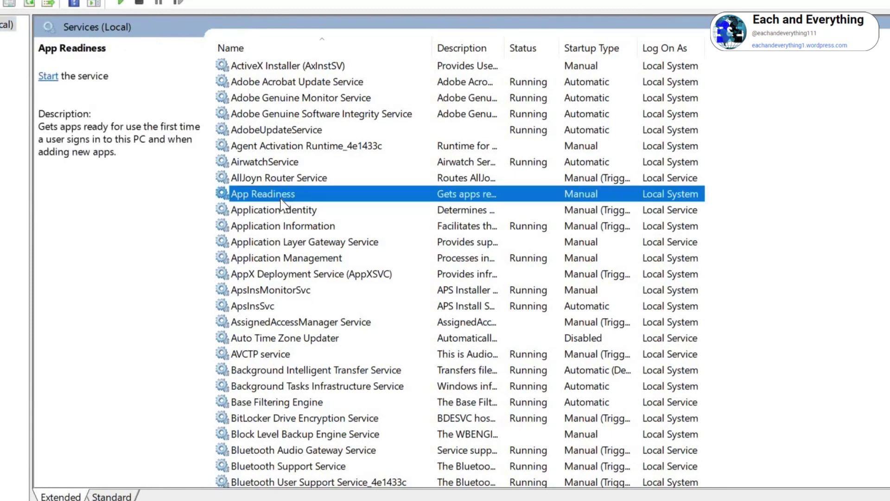
key(w)
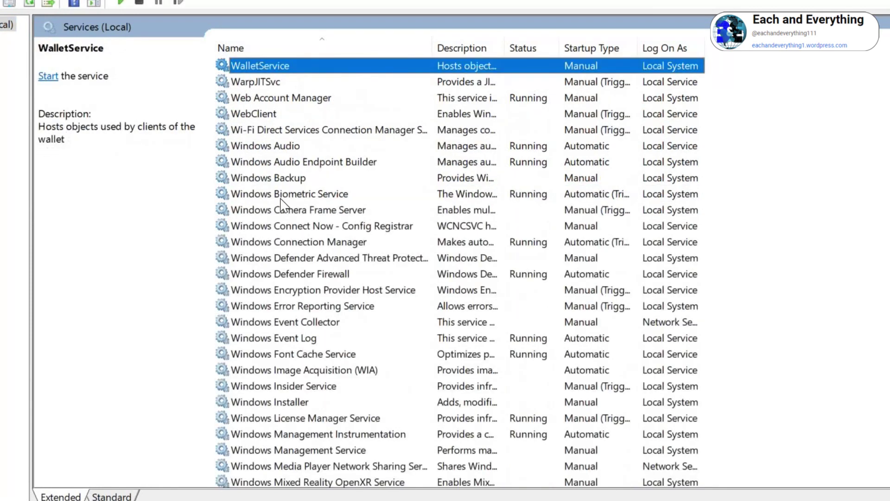
scroll(281, 199, down, 5)
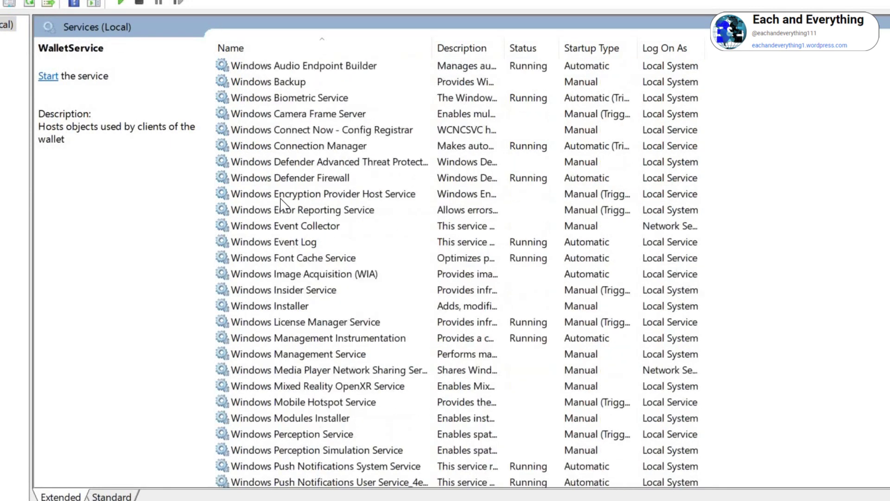
scroll(277, 319, down, 1)
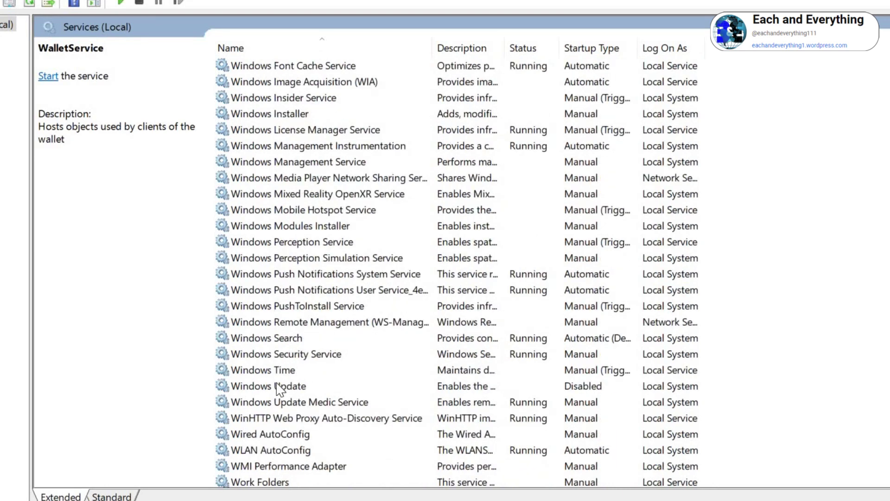
click(279, 387)
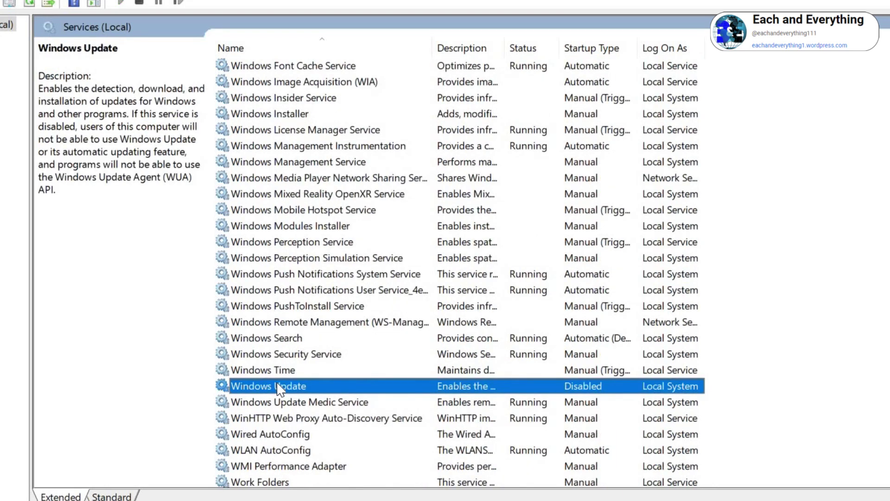
right_click(279, 388)
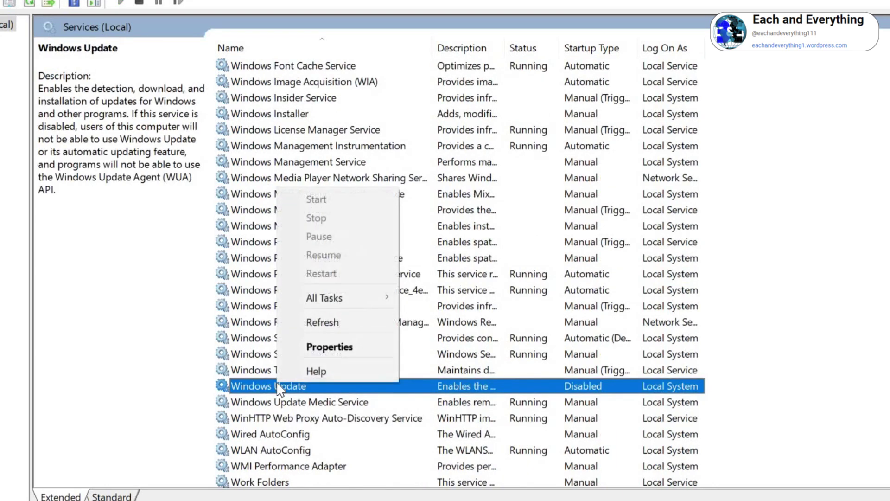
Step: Set Windows Update's startup type to Disabled in its properties, then apply and close
click(319, 349)
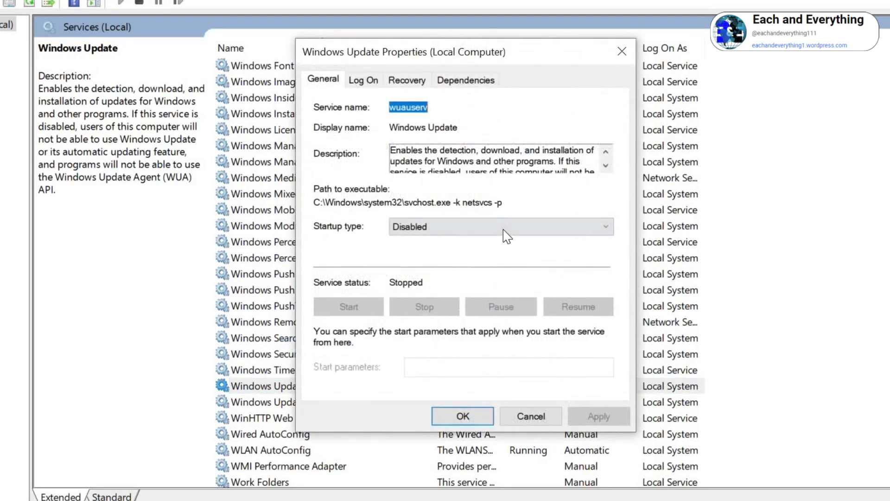
click(505, 228)
click(469, 275)
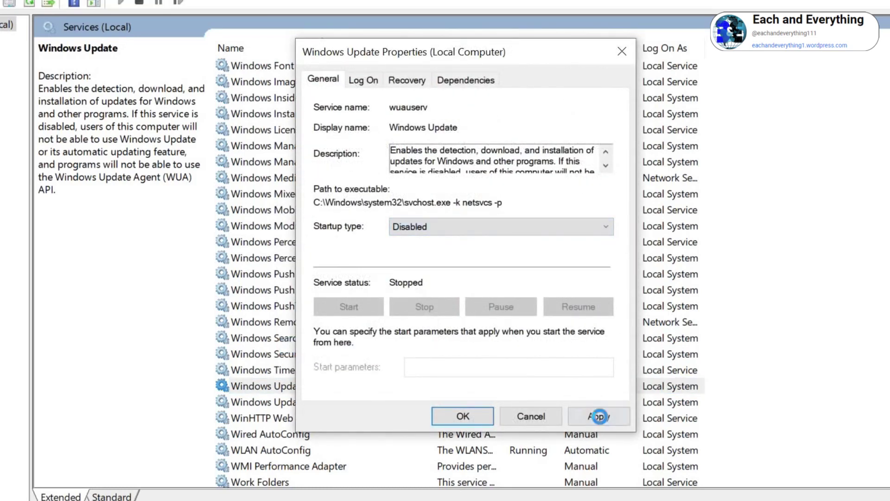
click(599, 416)
click(462, 416)
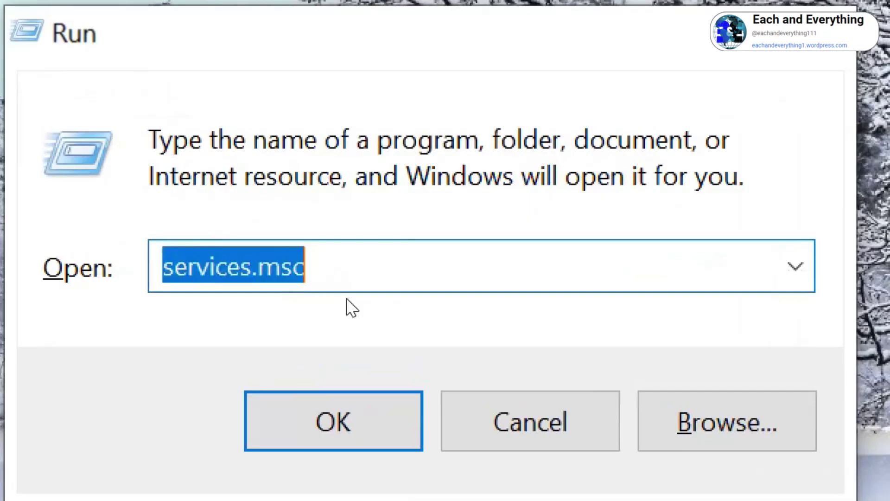
Step: Fill the Run dialog with regedit using the 'reg' suggestion
text(reg)
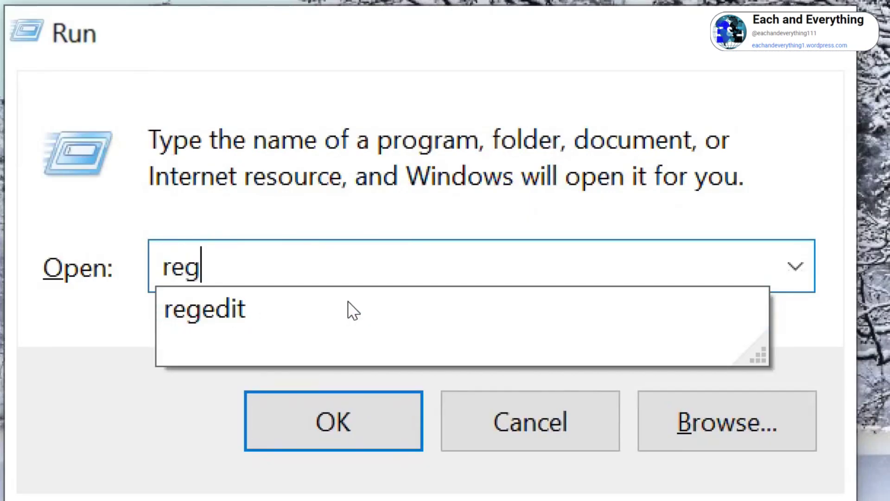
click(359, 313)
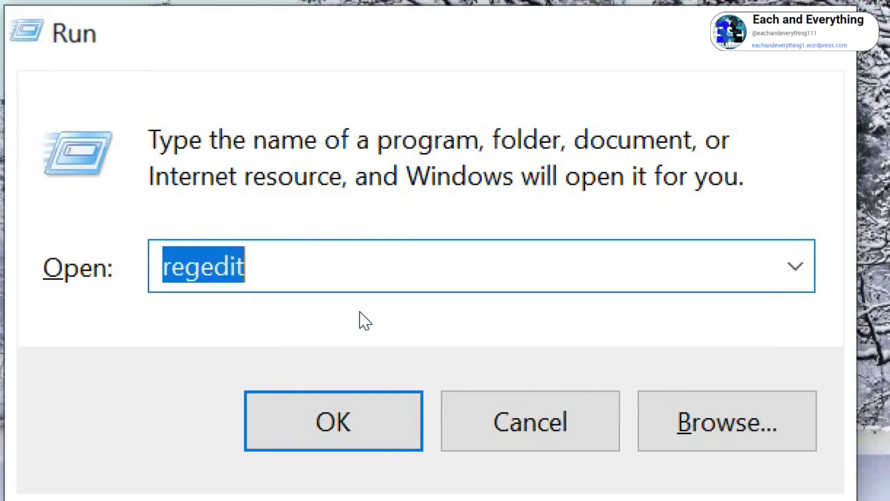
click(392, 288)
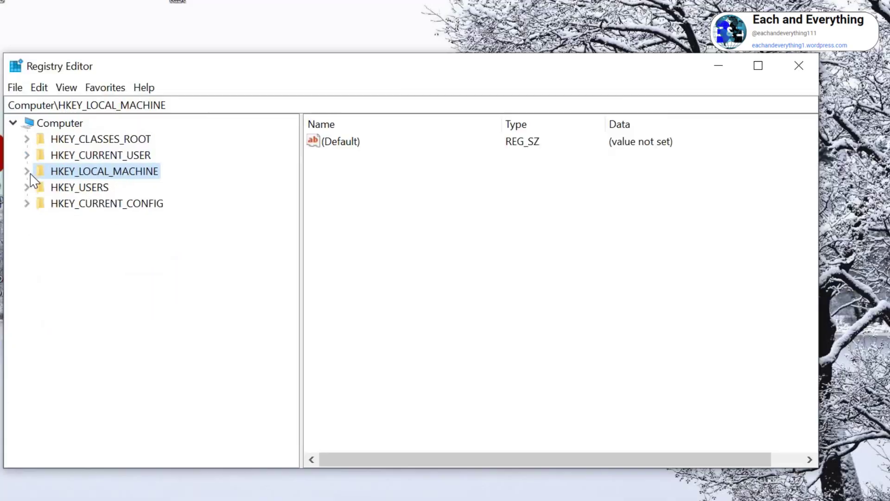
Step: Expand HKEY_LOCAL_MACHINE > SOFTWARE > Policies > Microsoft and select the Windows key
key(alt)
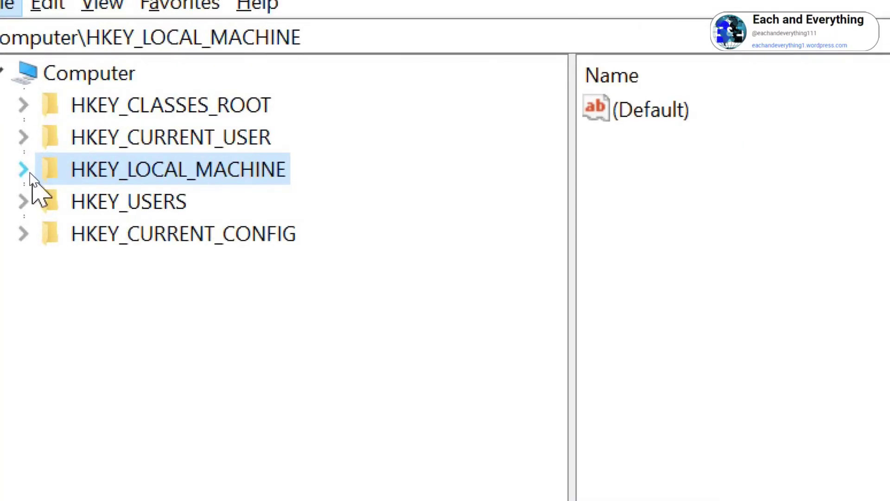
click(25, 171)
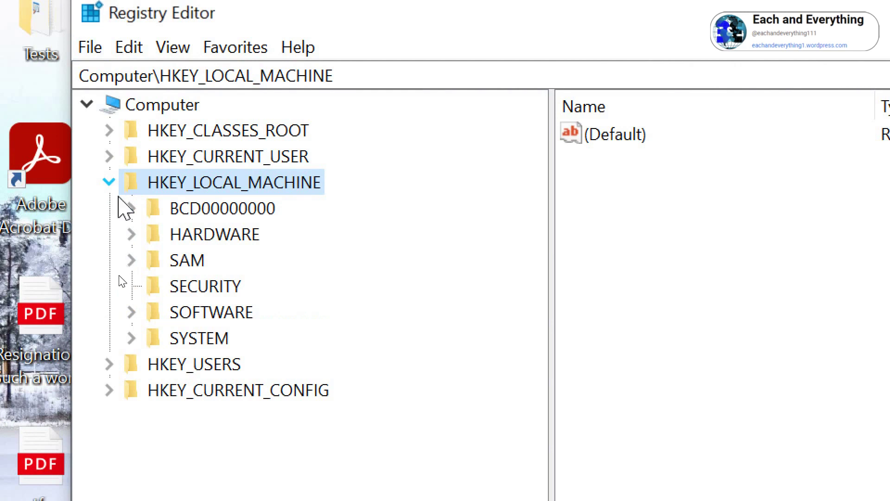
click(131, 312)
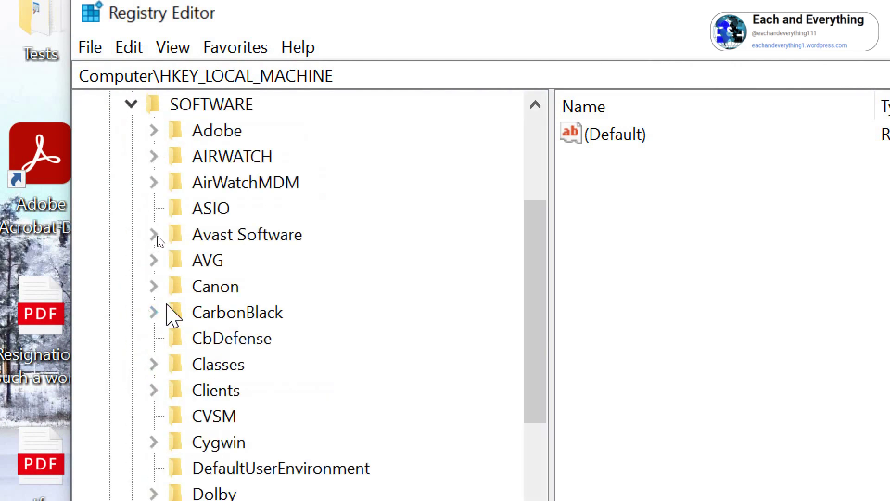
scroll(202, 292, down, 2)
scroll(203, 293, down, 5)
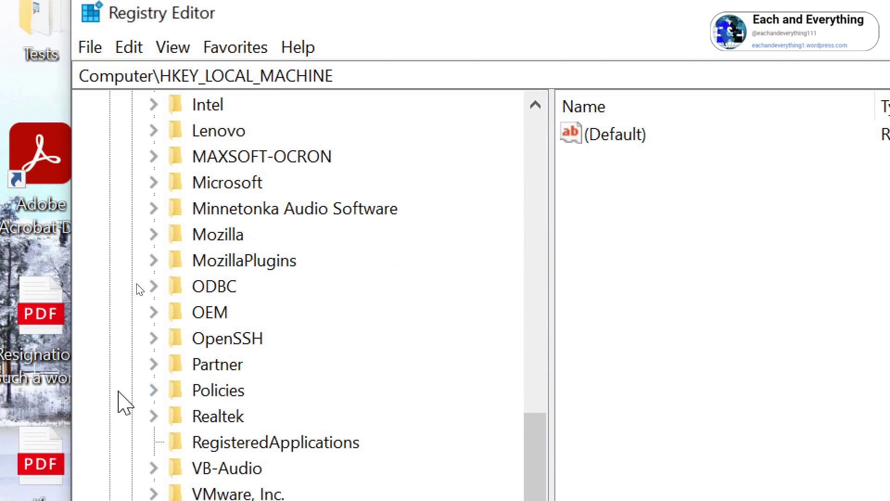
click(154, 390)
scroll(278, 366, down, 1)
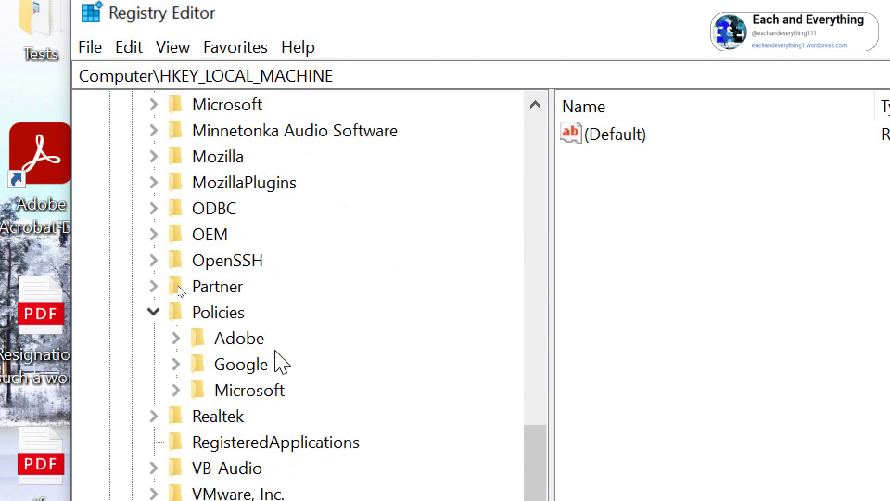
click(176, 390)
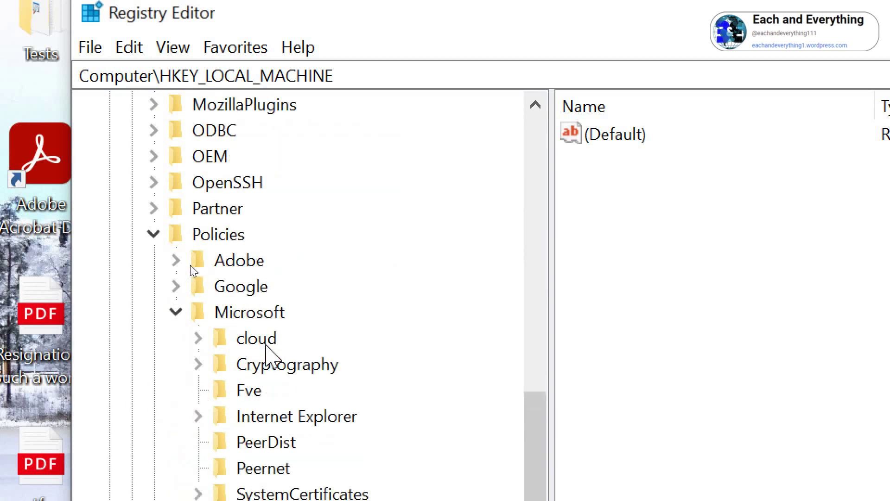
scroll(194, 271, down, 3)
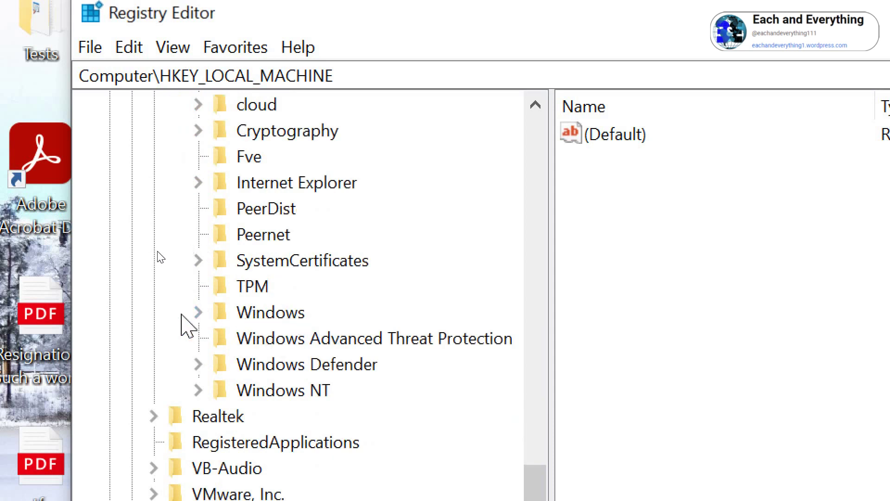
click(198, 312)
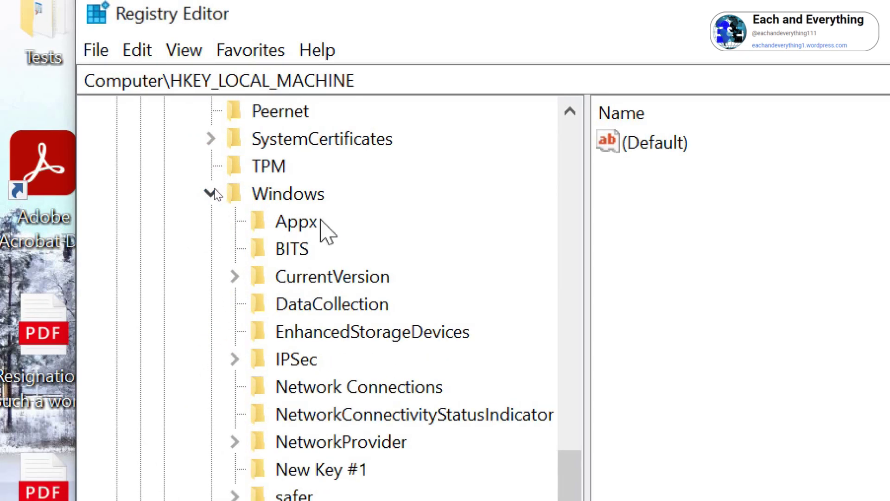
click(299, 191)
Step: Create a new key named WindowsUpdate under Policies\Microsoft\Windows
right_click(303, 199)
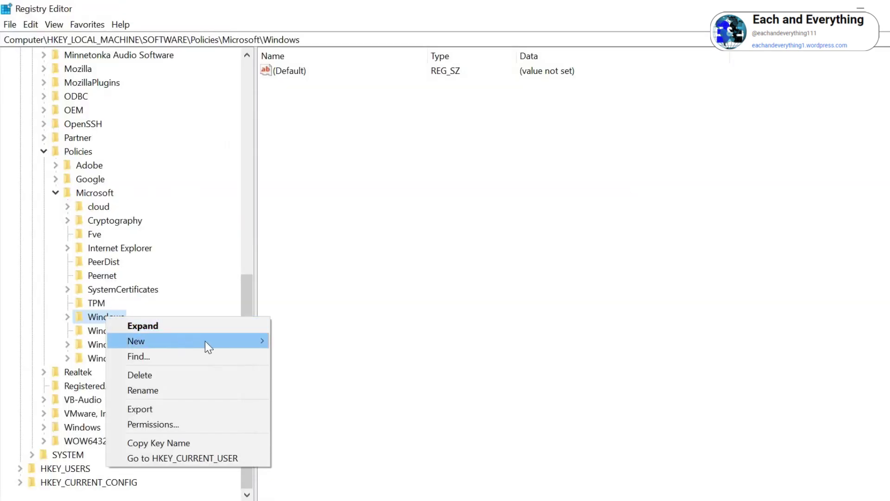
mouse_move(261, 343)
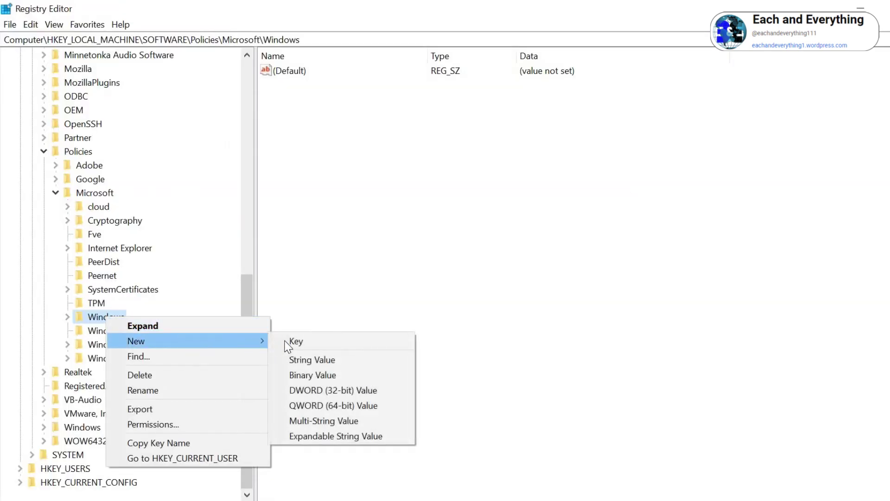
click(296, 340)
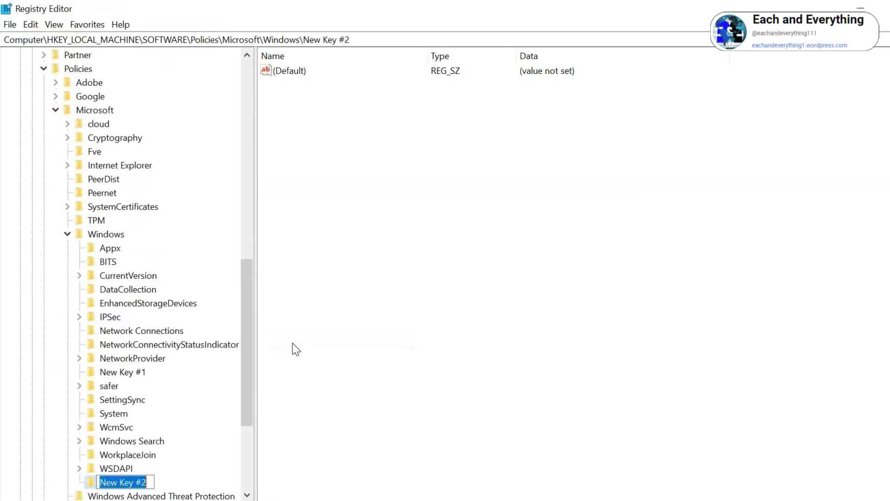
text(W)
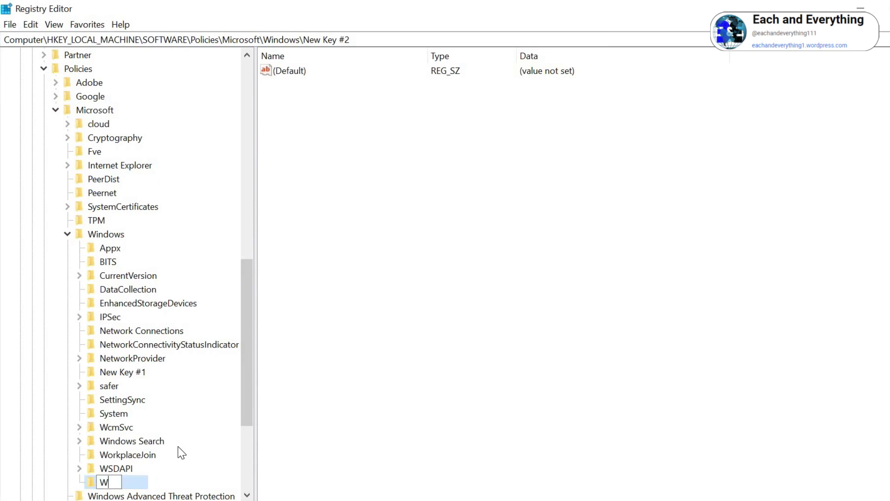
text(indows)
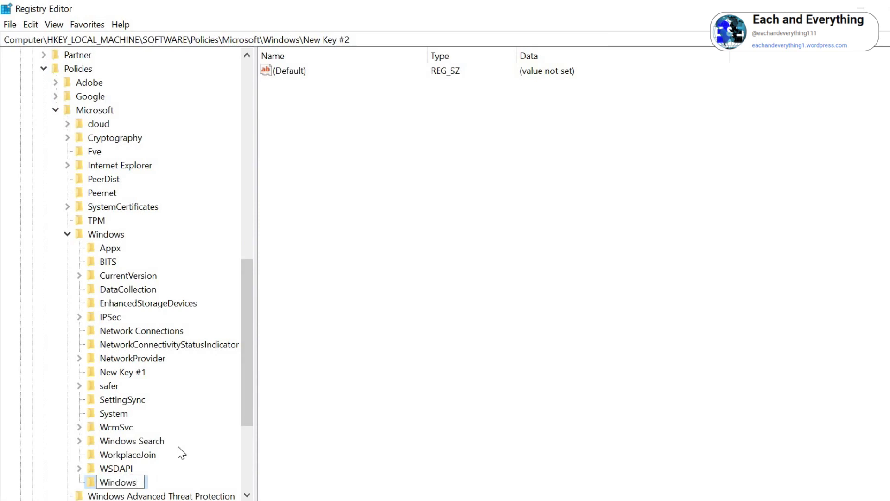
text(Update)
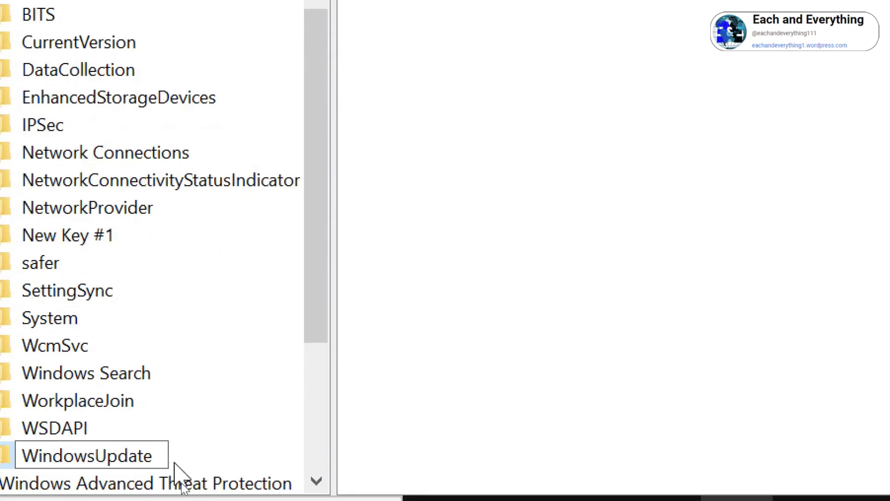
key(Return)
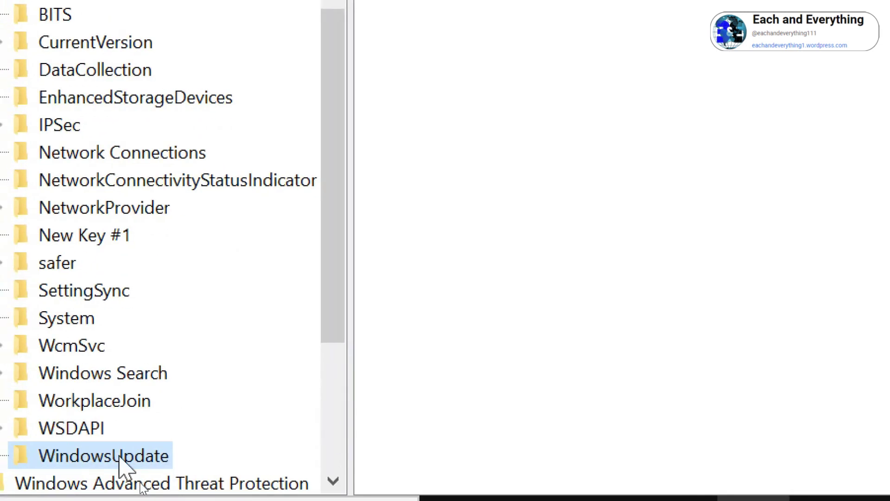
Step: Create a subkey named AU inside WindowsUpdate, then dismiss the stray menu
right_click(120, 456)
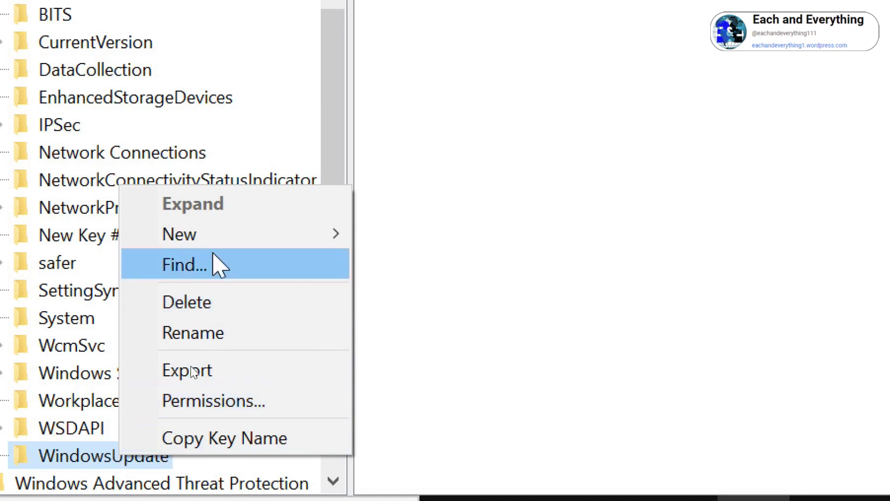
mouse_move(330, 245)
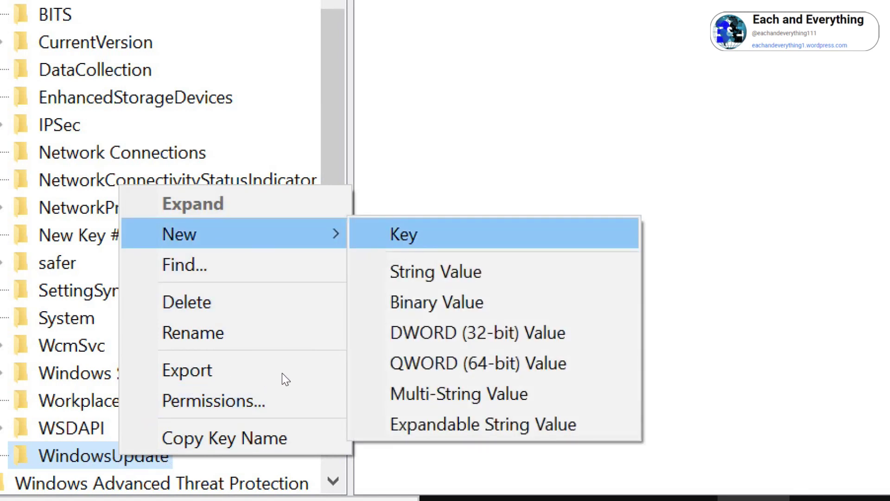
click(402, 238)
text(AU)
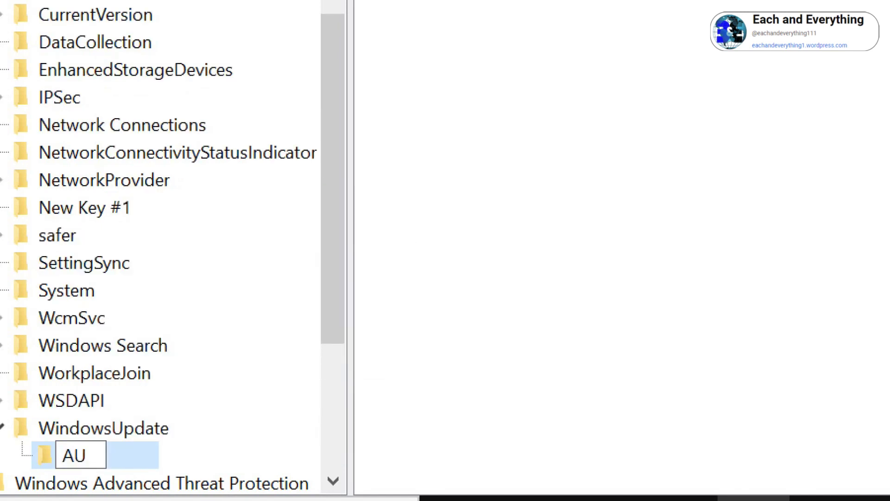
key(Return)
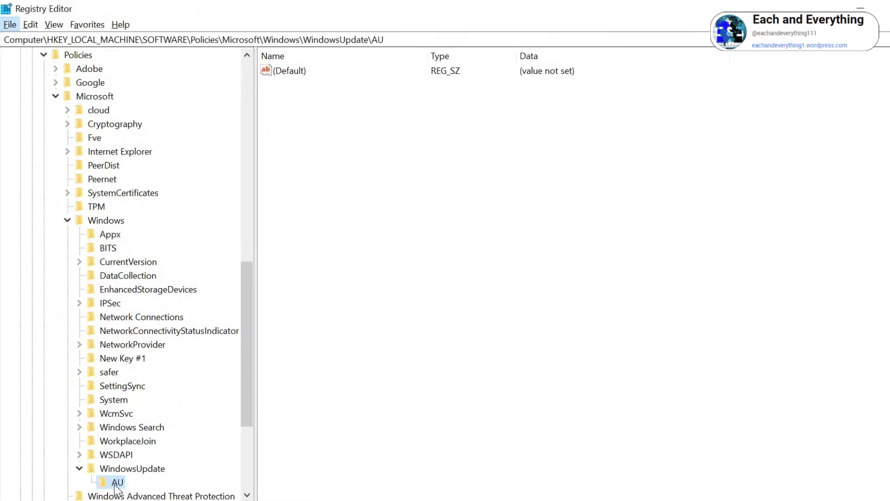
key(Escape)
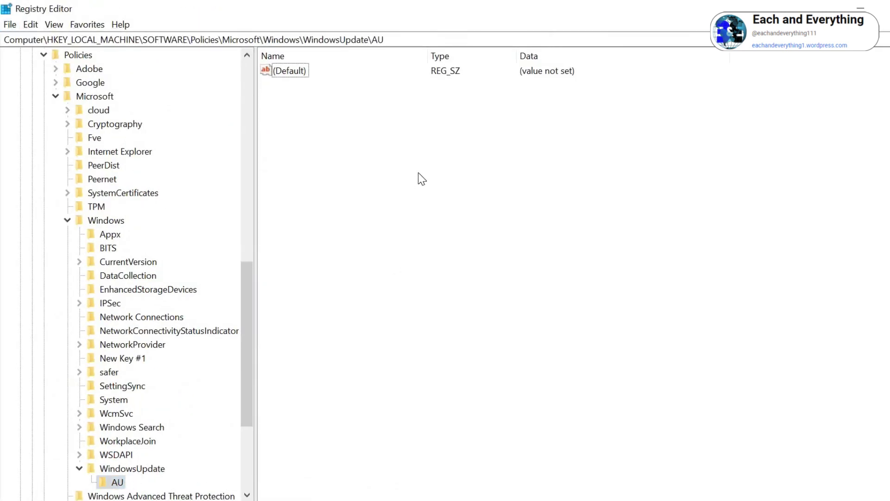
Step: Add a DWORD (32-bit) value named NoAutoUpdate to the AU key
right_click(418, 173)
mouse_move(452, 183)
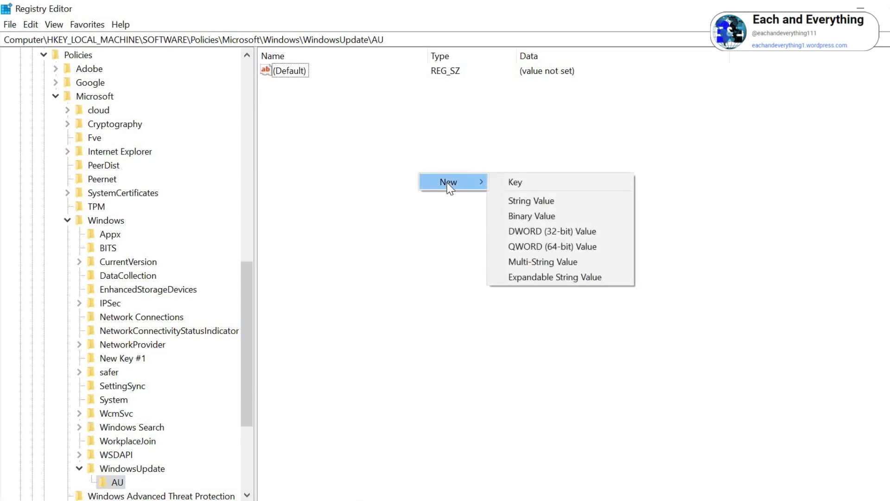
click(539, 232)
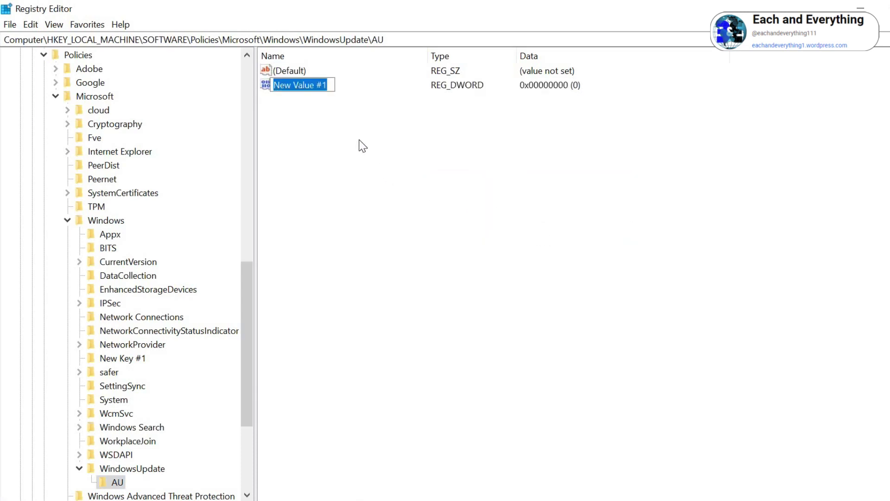
text(NoAutoU)
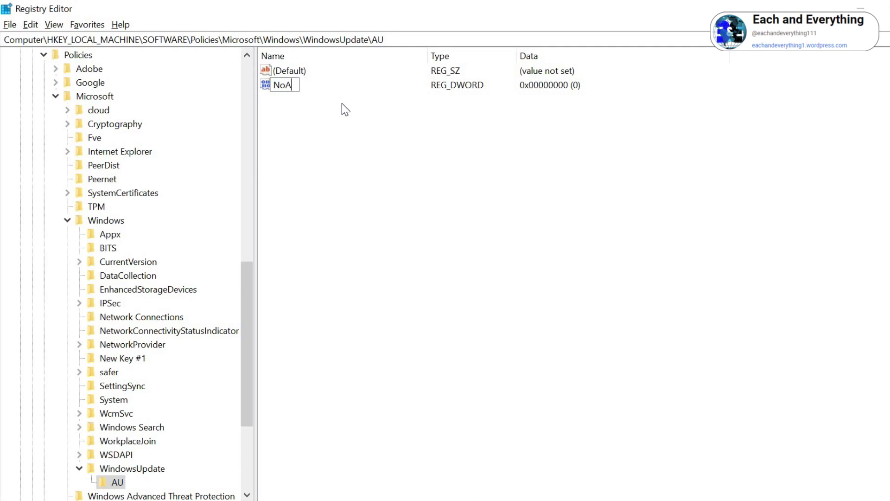
text(pdate)
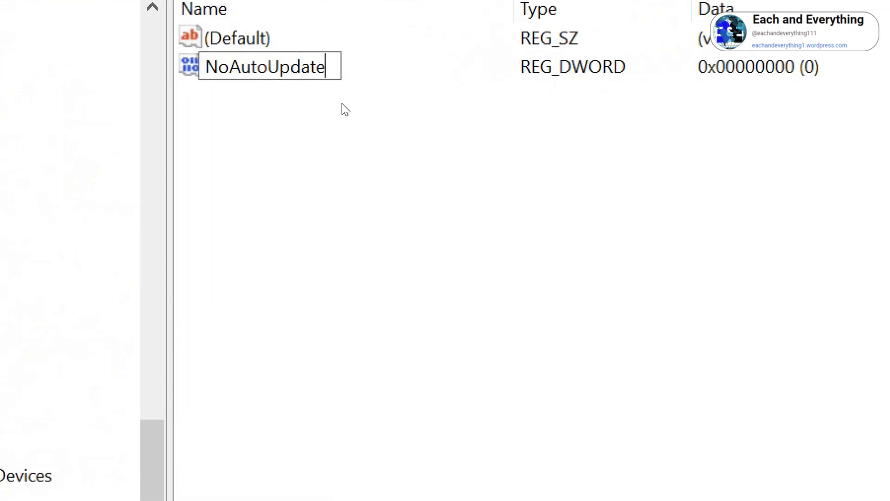
key(Return)
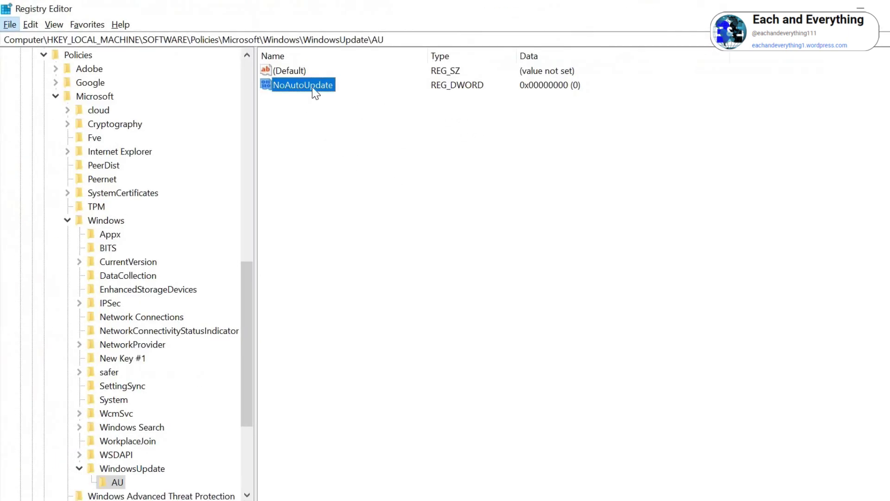
Step: Change NoAutoUpdate's value data from 0 to 1 and confirm
double_click(312, 87)
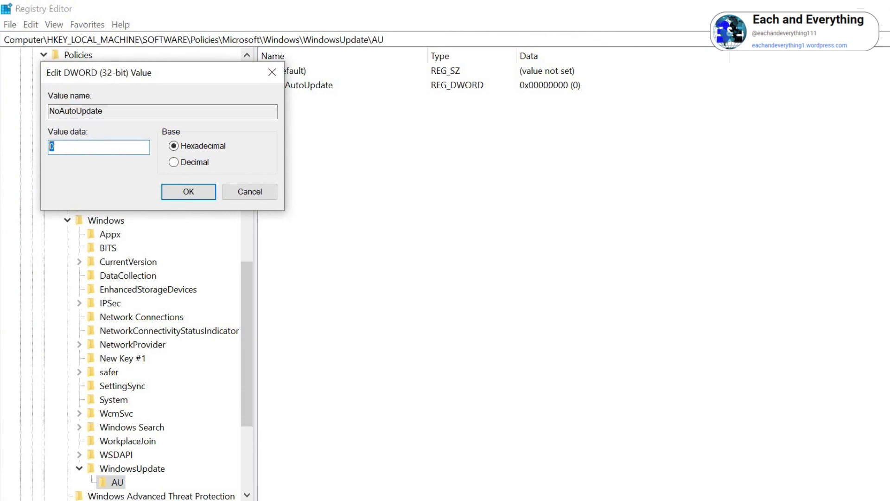
click(186, 192)
click(327, 164)
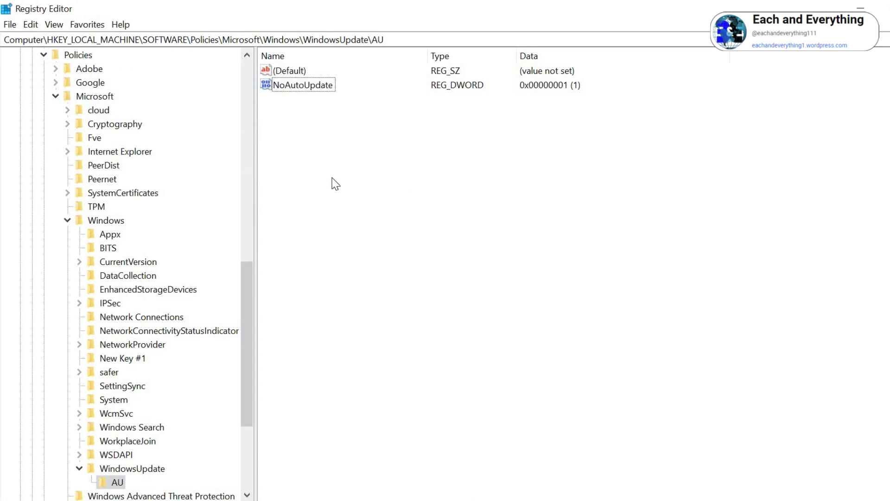